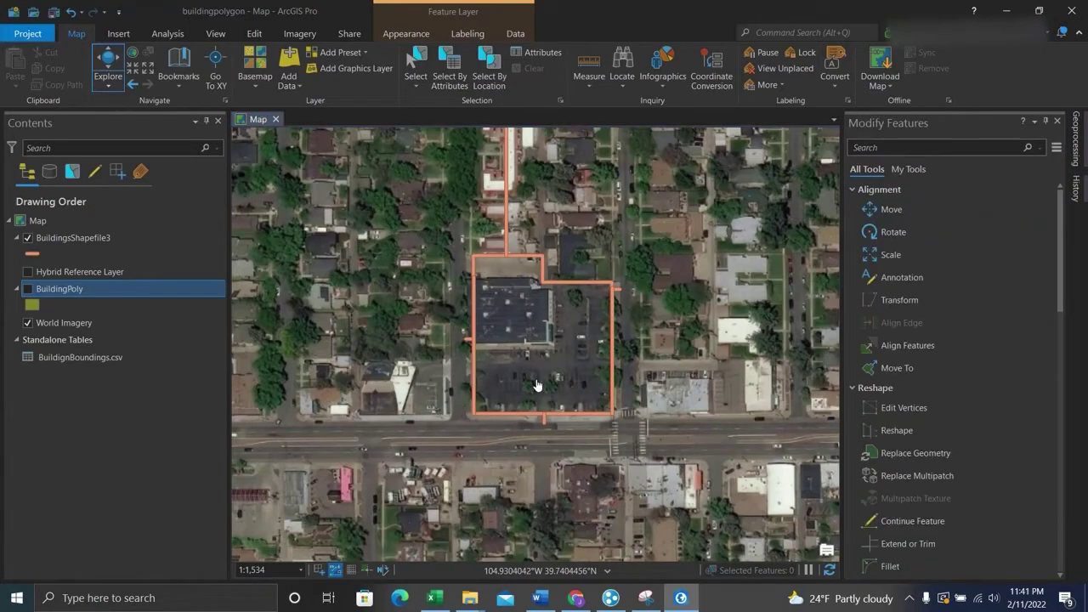
Search the geoprocessing tools for 'Create Feature Class'.
{"action": "left_click", "coordinate": [164, 35]}
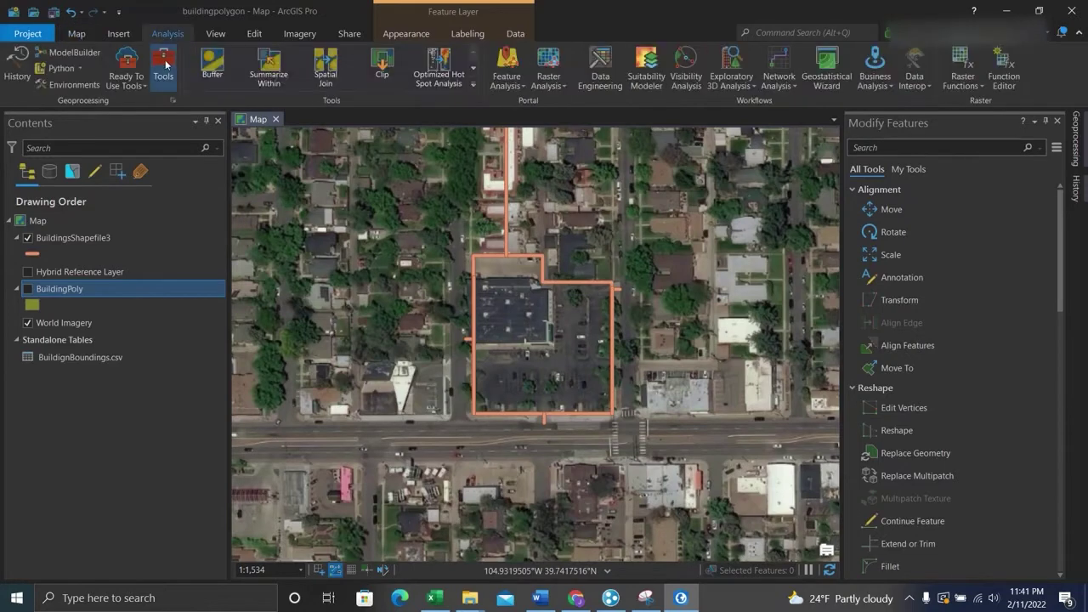
{"action": "left_click", "coordinate": [164, 64]}
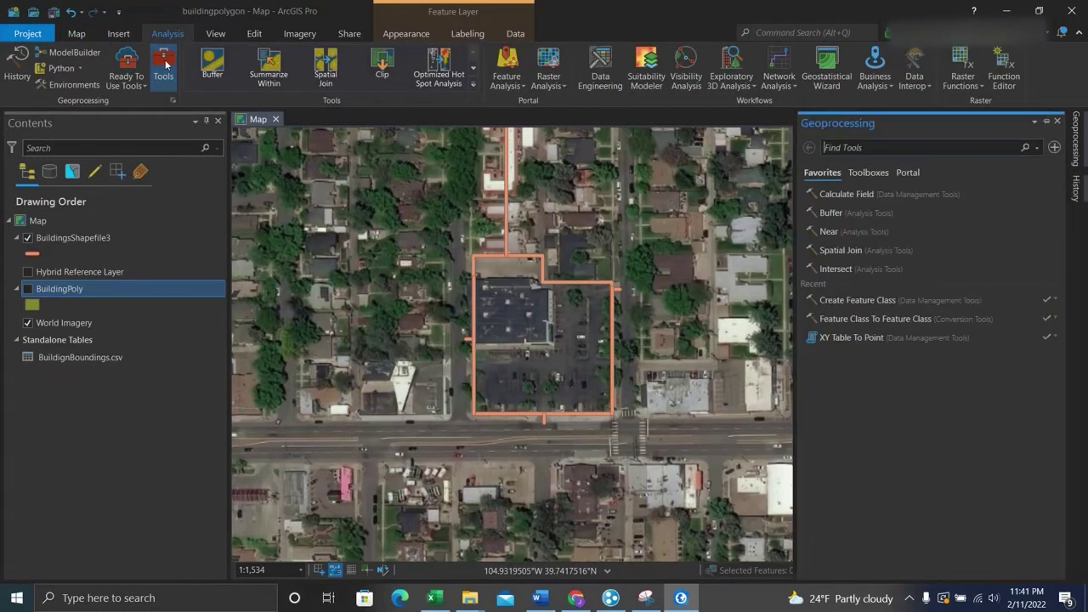
{"action": "left_click", "coordinate": [895, 152]}
{"action": "type", "text": "Create"}
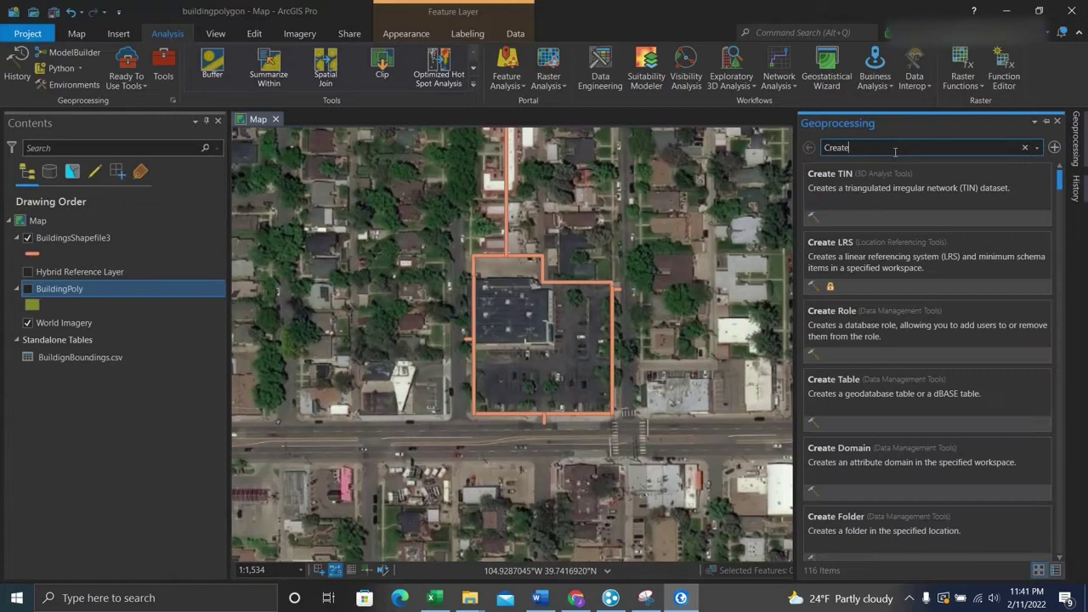
{"action": "type", "text": " Feature Class"}
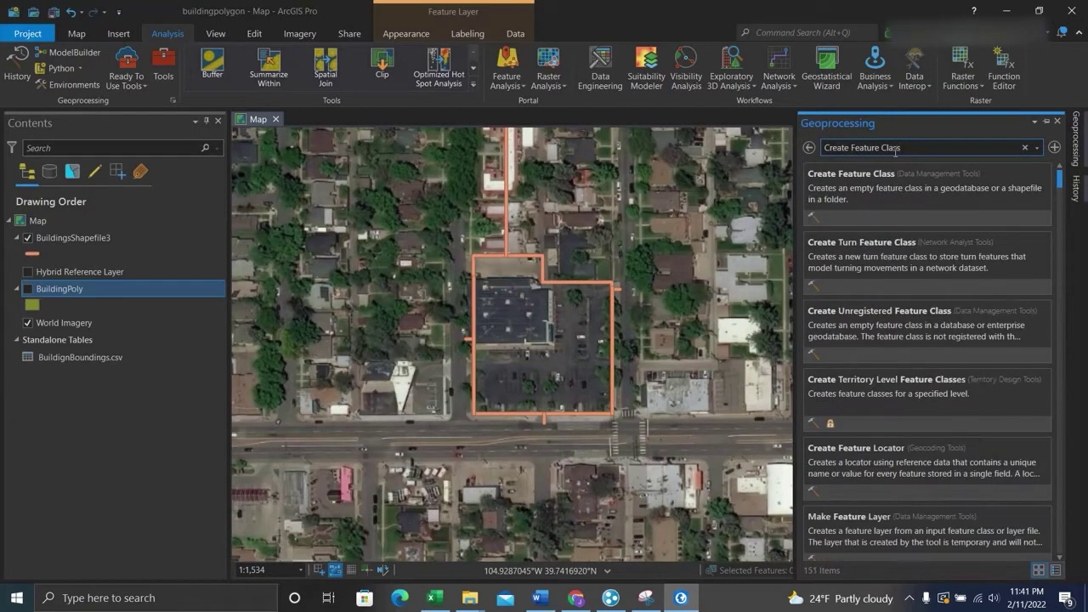
Create the BuildingPolygon feature class in colfaxproject.gdb using the Current Map coordinate system.
{"action": "left_click", "coordinate": [909, 190]}
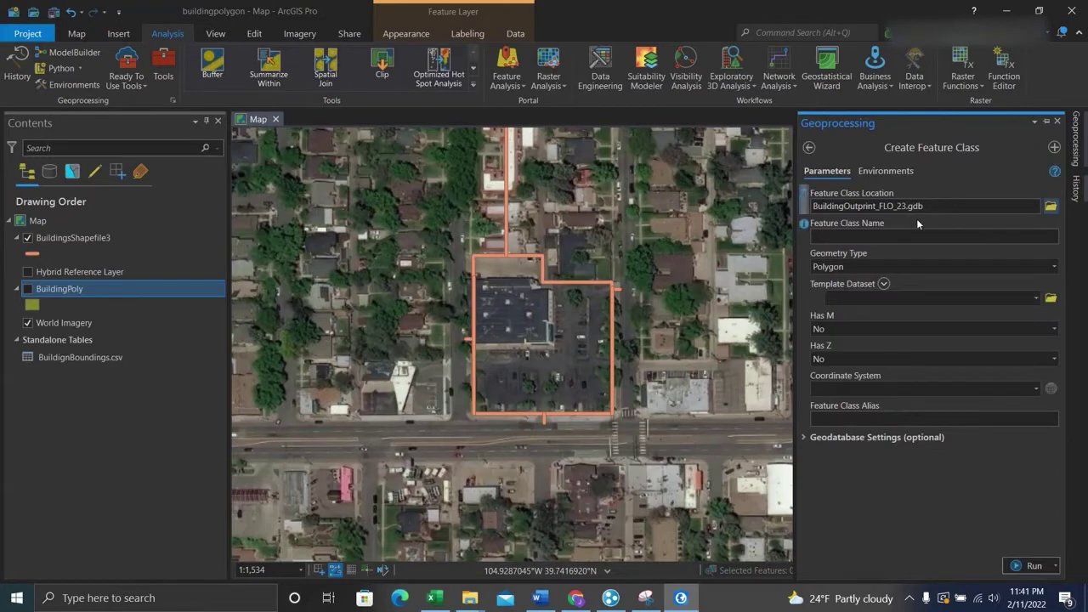
{"action": "left_click", "coordinate": [1051, 206]}
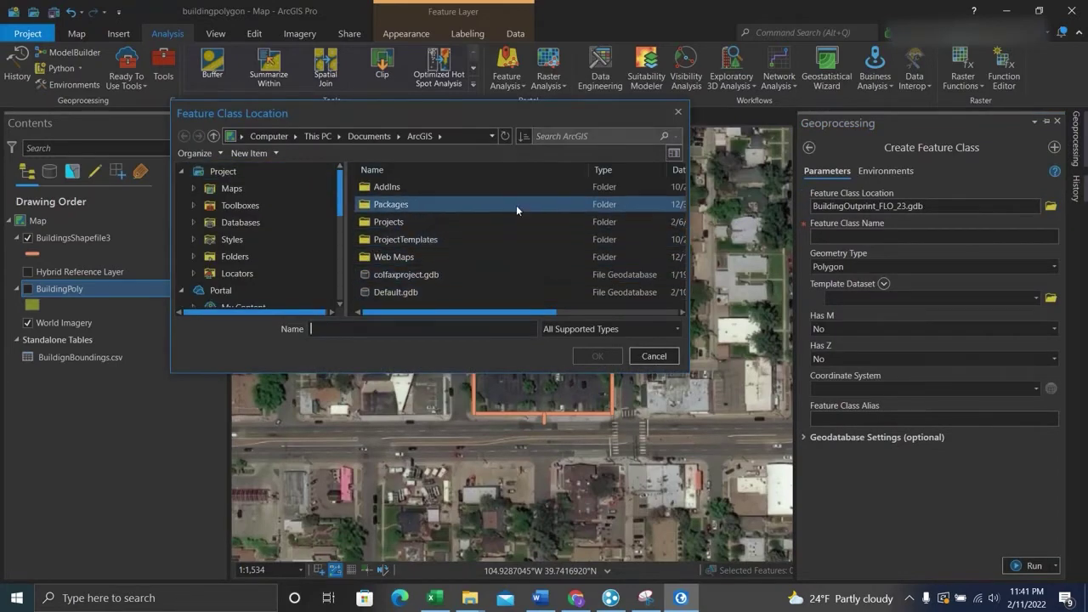
{"action": "left_click", "coordinate": [408, 293]}
{"action": "left_click", "coordinate": [411, 279]}
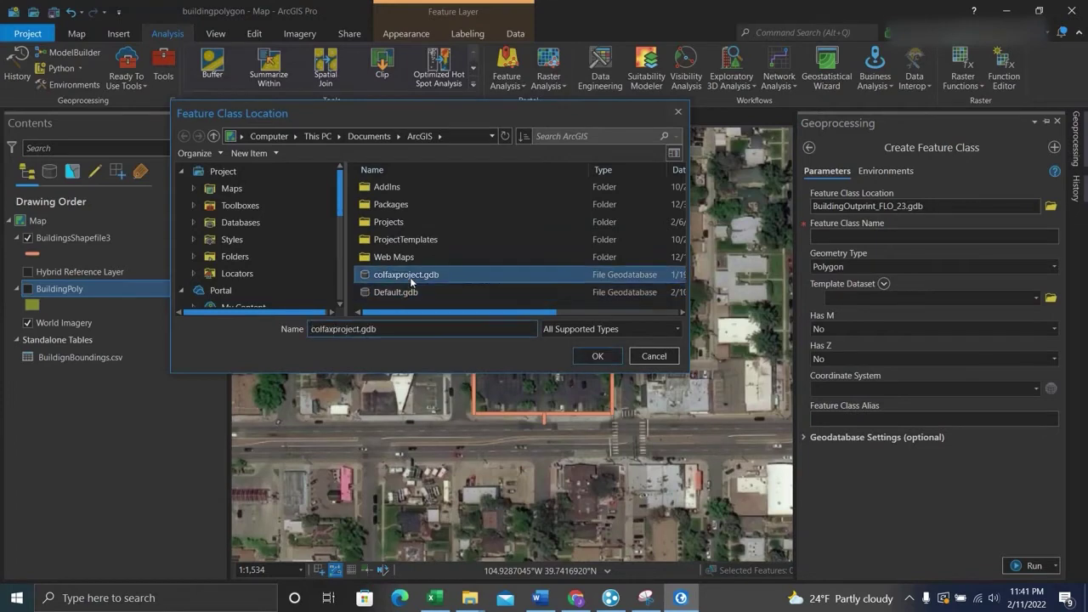
{"action": "left_click", "coordinate": [597, 356]}
{"action": "left_click", "coordinate": [867, 236]}
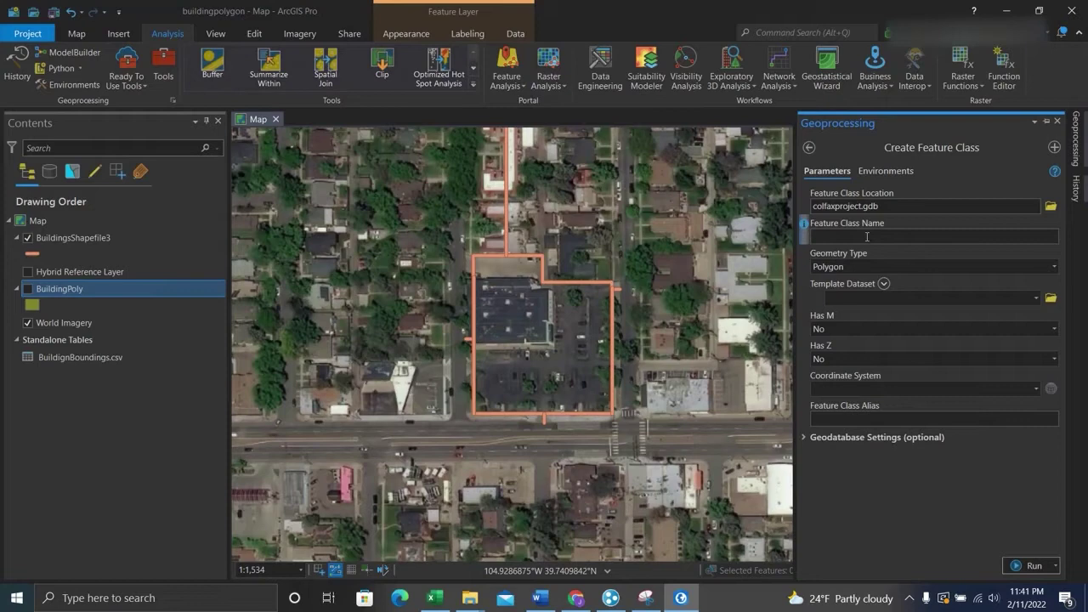
{"action": "type", "text": "BuildingPolygon"}
{"action": "left_click", "coordinate": [1026, 391]}
{"action": "left_click", "coordinate": [935, 402]}
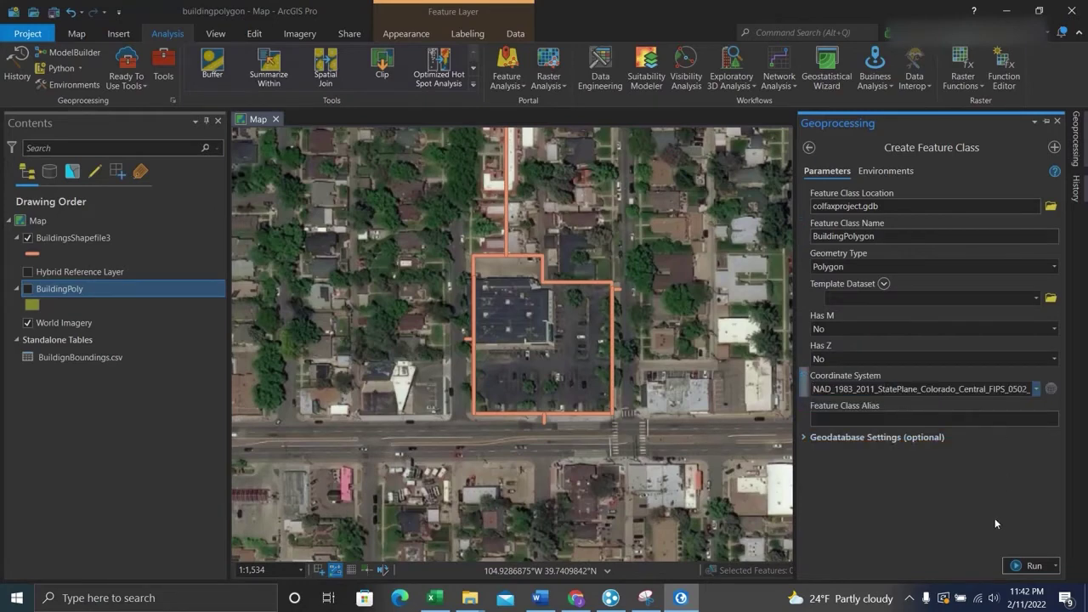
{"action": "left_click", "coordinate": [1029, 566]}
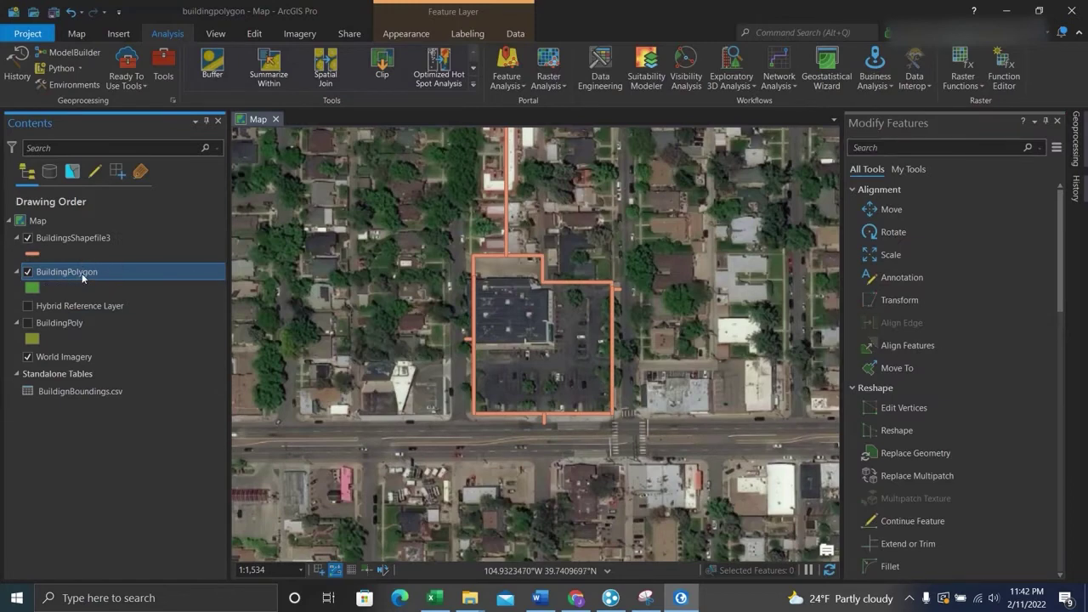
Choose the BuildingPolygon template in the Edit tab's Create Features pane.
{"action": "left_click", "coordinate": [254, 34]}
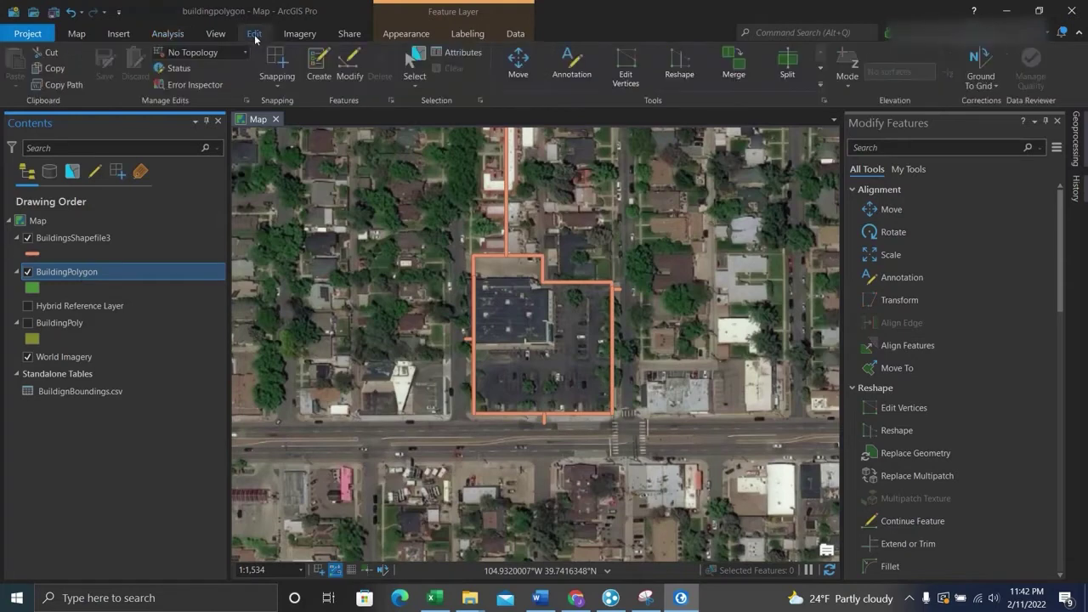
{"action": "left_click", "coordinate": [320, 72]}
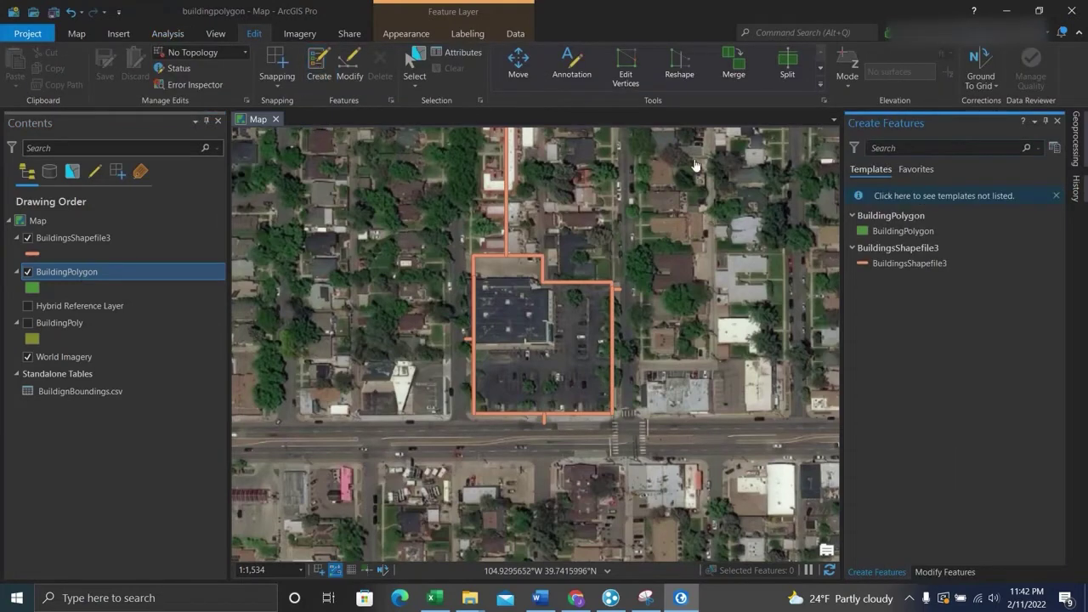
{"action": "left_click", "coordinate": [901, 231]}
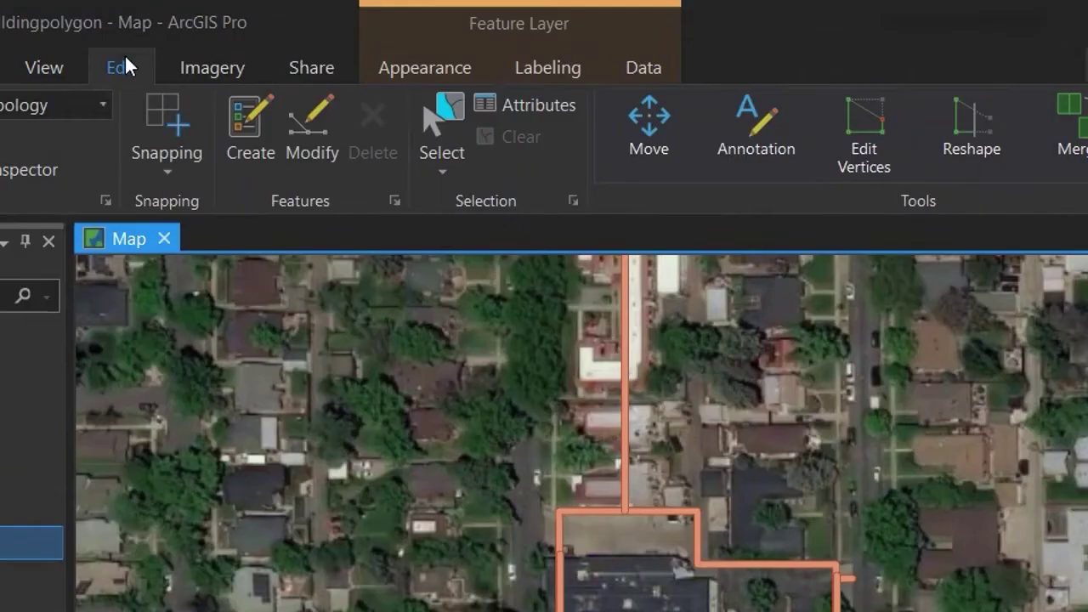
Turn snapping on and enable Point snapping.
{"action": "left_click", "coordinate": [173, 176]}
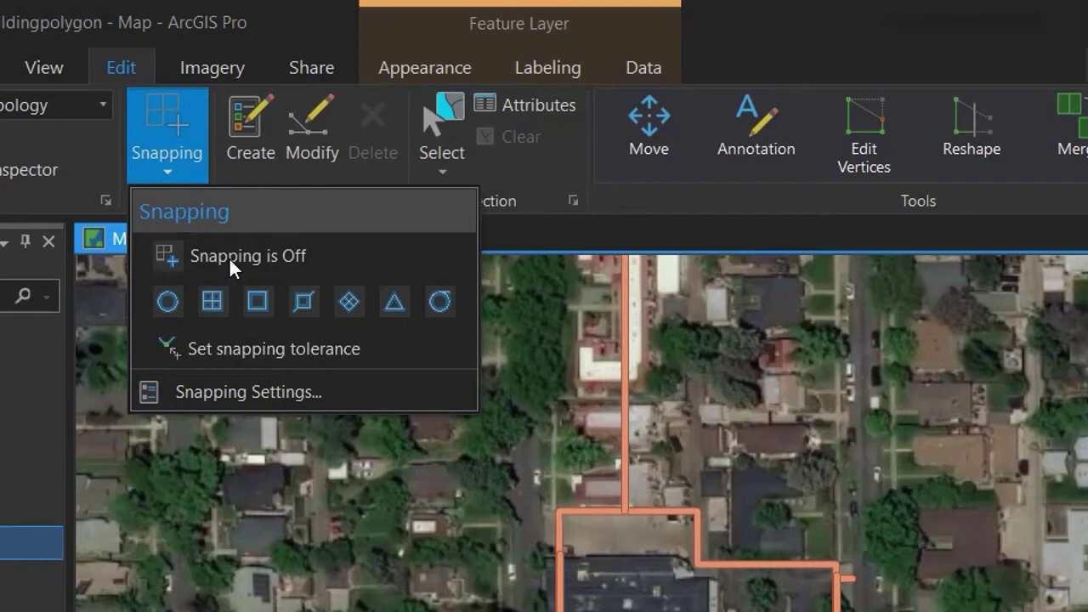
{"action": "left_click", "coordinate": [164, 258]}
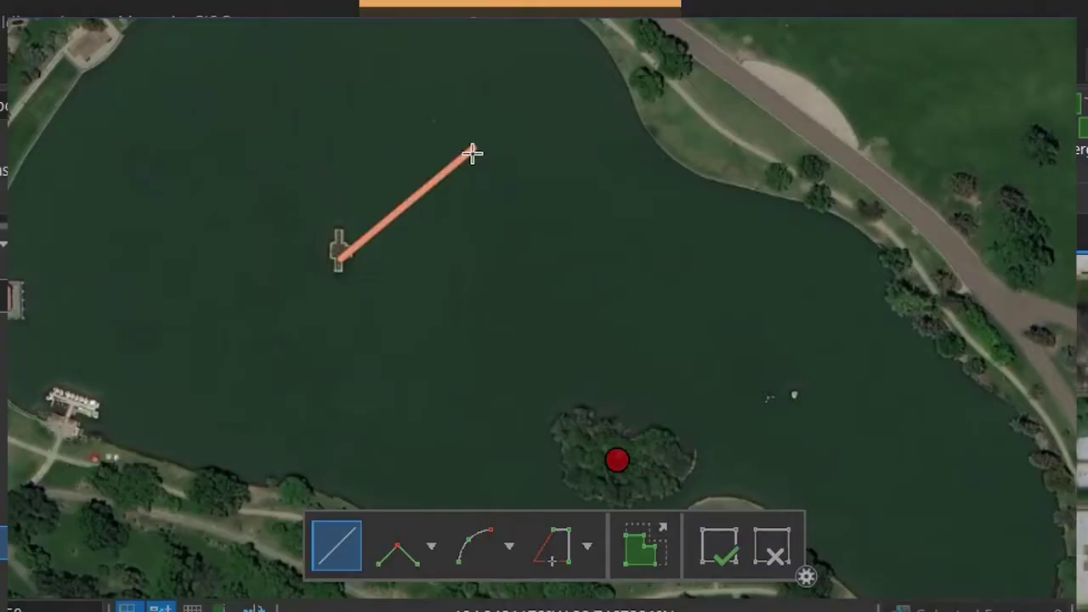
{"action": "left_click", "coordinate": [473, 148]}
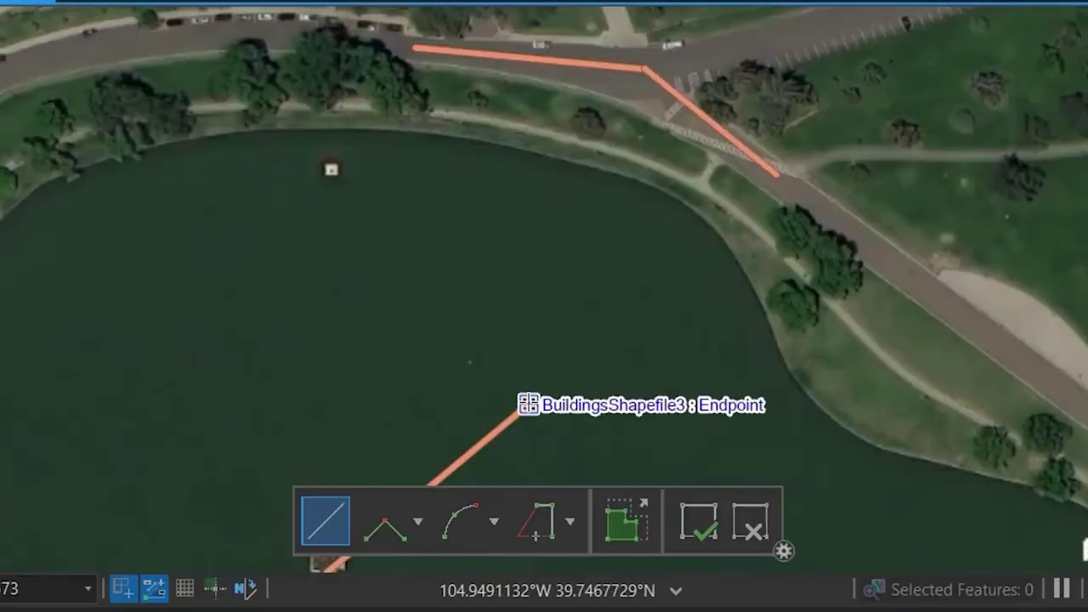
Enable Vertex snapping and snap vertices to the orange outline's line ends.
{"action": "left_click", "coordinate": [527, 405]}
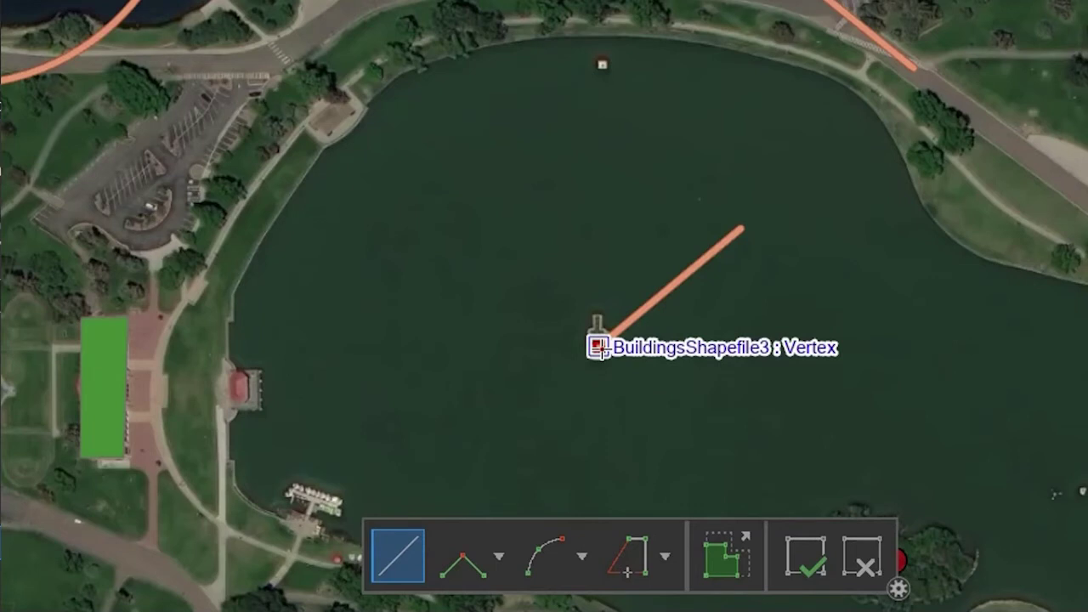
{"action": "left_click", "coordinate": [597, 346]}
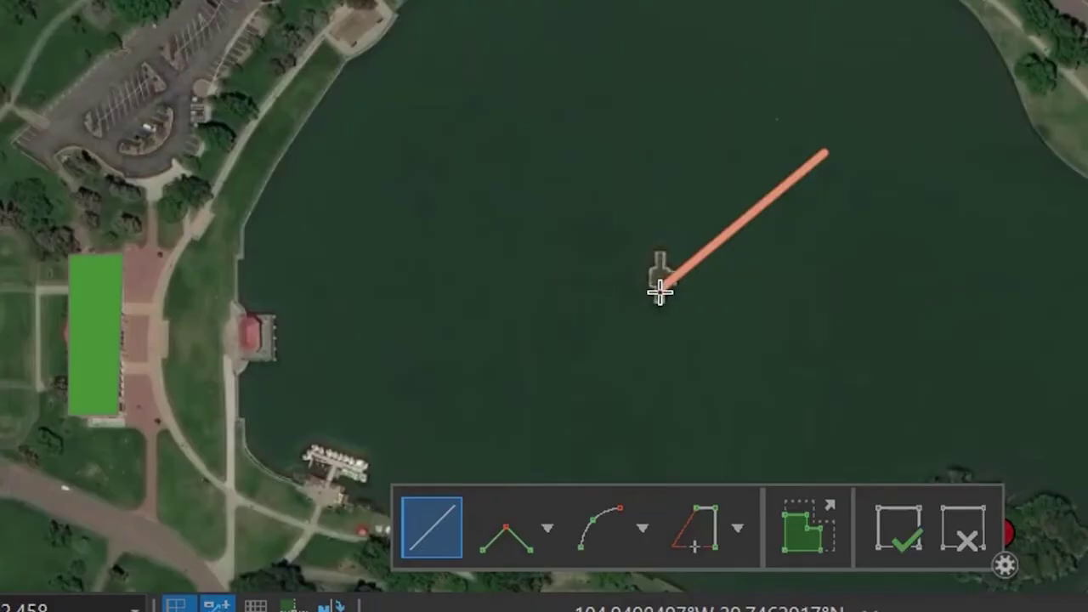
{"action": "left_click", "coordinate": [660, 285]}
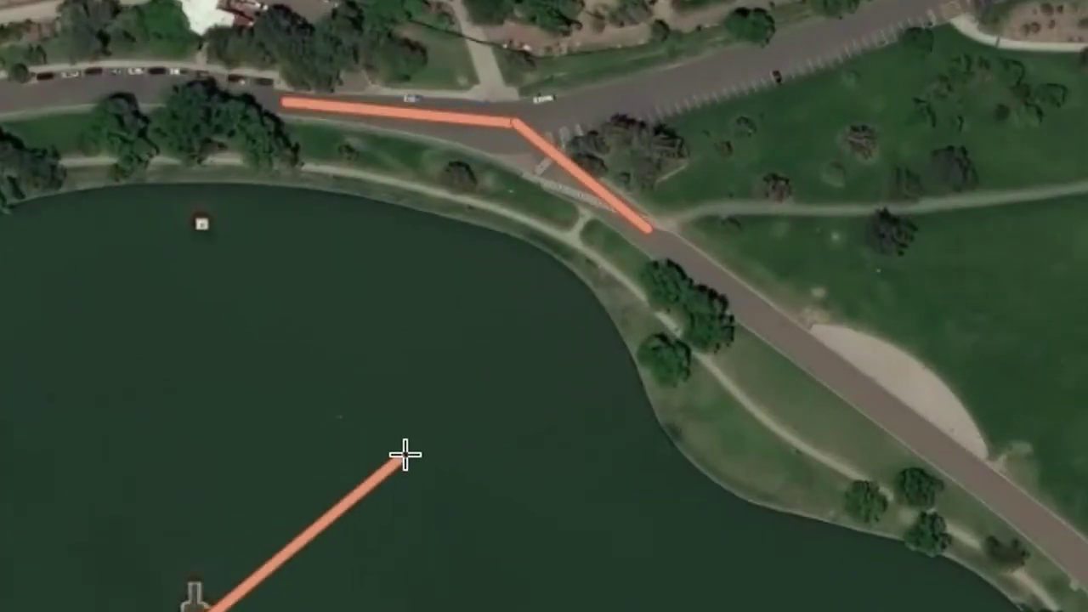
{"action": "left_click", "coordinate": [397, 462]}
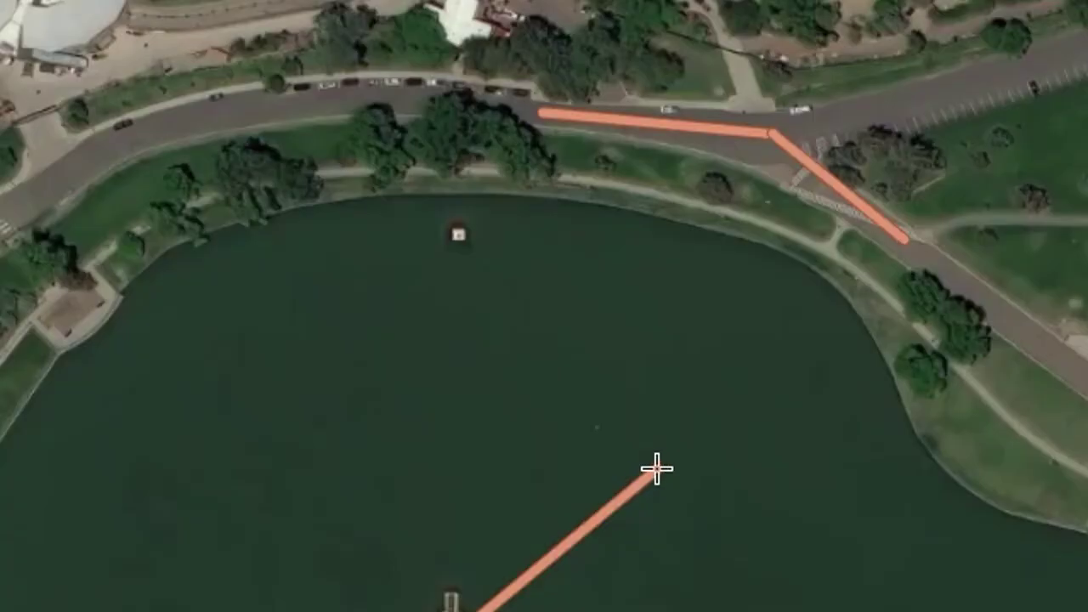
{"action": "left_click", "coordinate": [632, 481]}
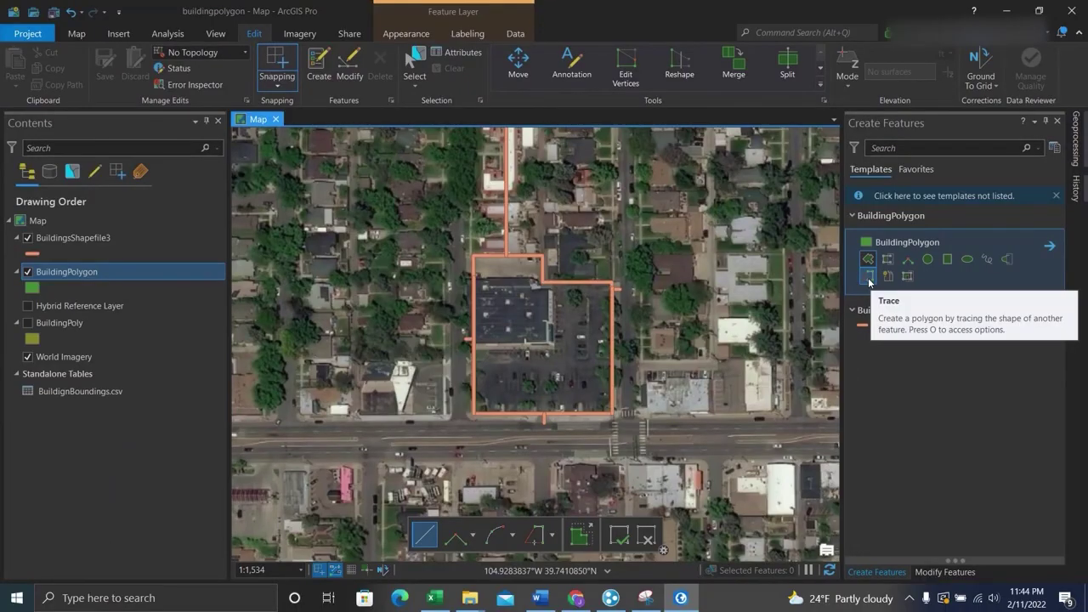
Trace an L-shaped green polygon along the orange building outline with the Trace tool.
{"action": "left_click", "coordinate": [868, 278]}
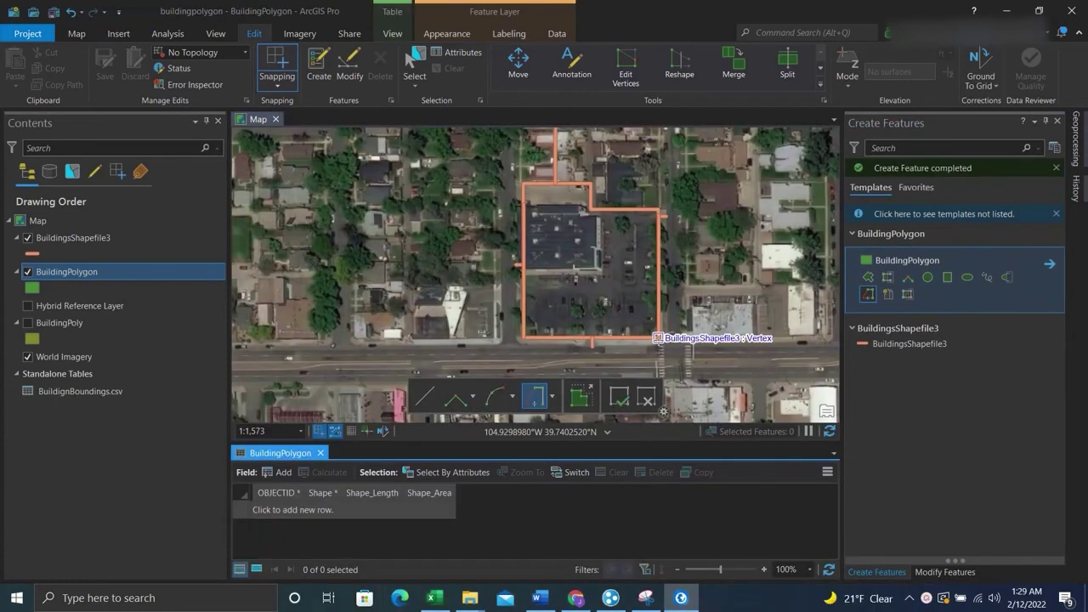
{"action": "left_click", "coordinate": [658, 337]}
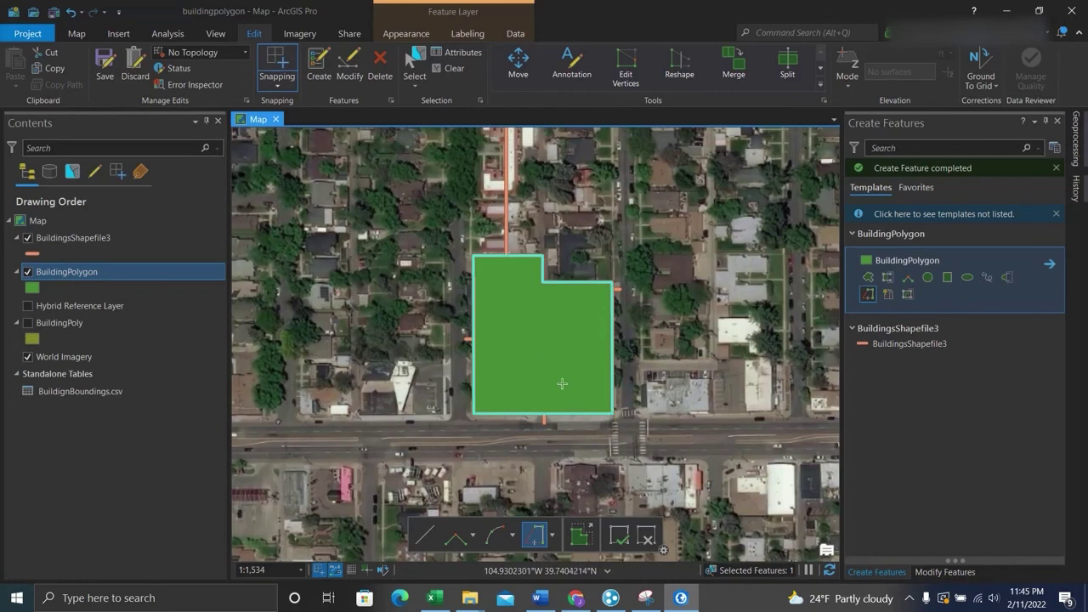
Save the edits and uncheck the BuildingsShapefile3 outline layer in Contents.
{"action": "left_click", "coordinate": [104, 76]}
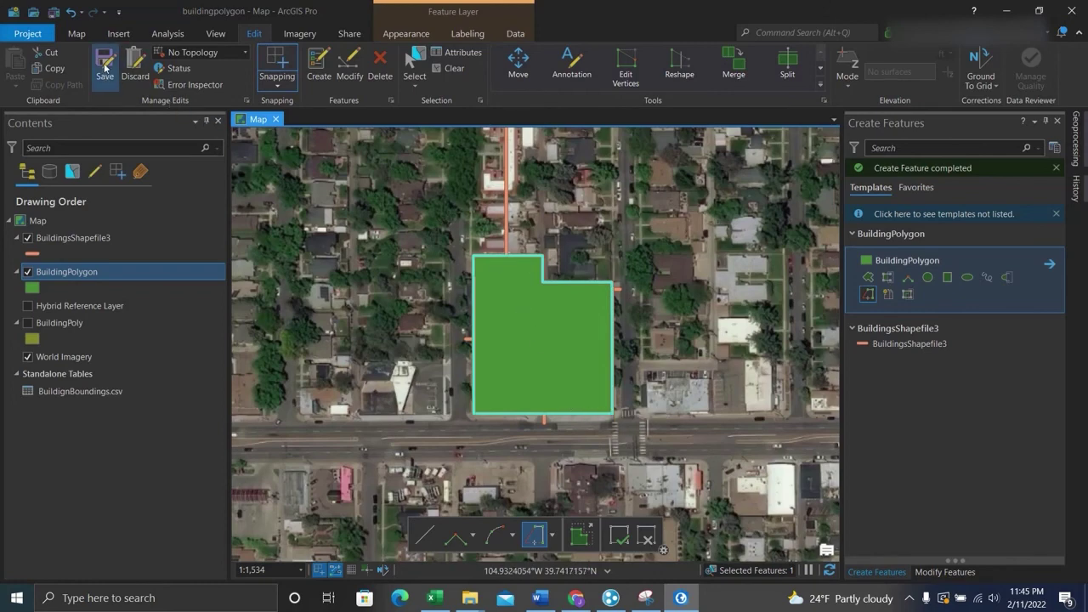
{"action": "left_click", "coordinate": [28, 239]}
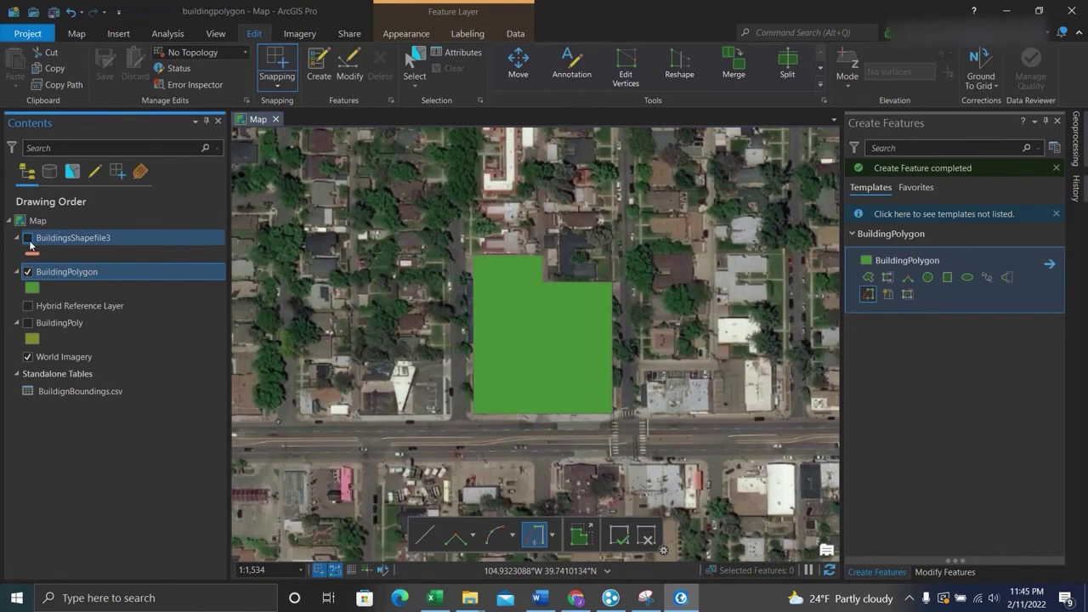